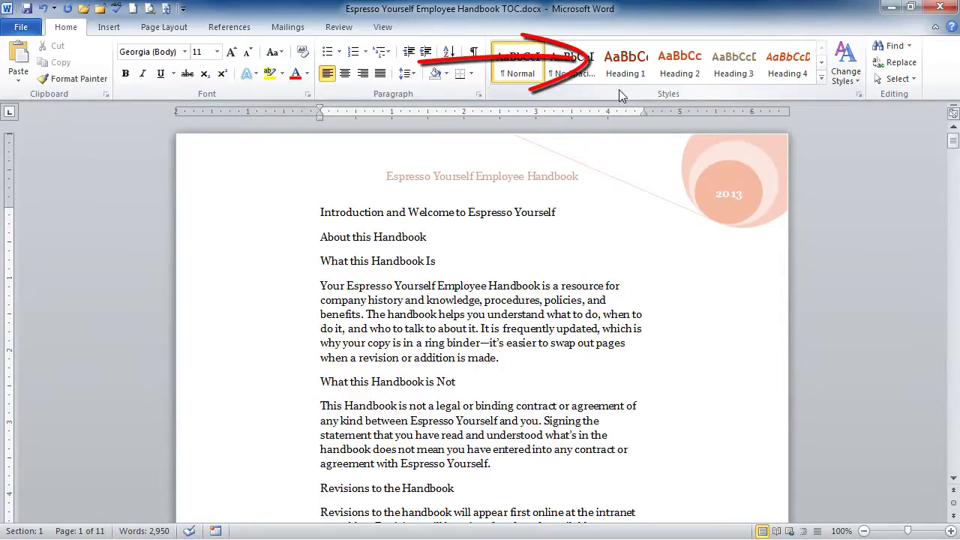
Step: Style the introduction title as Heading 1 and 'About this Handbook' as Heading 2
left_click(624, 66)
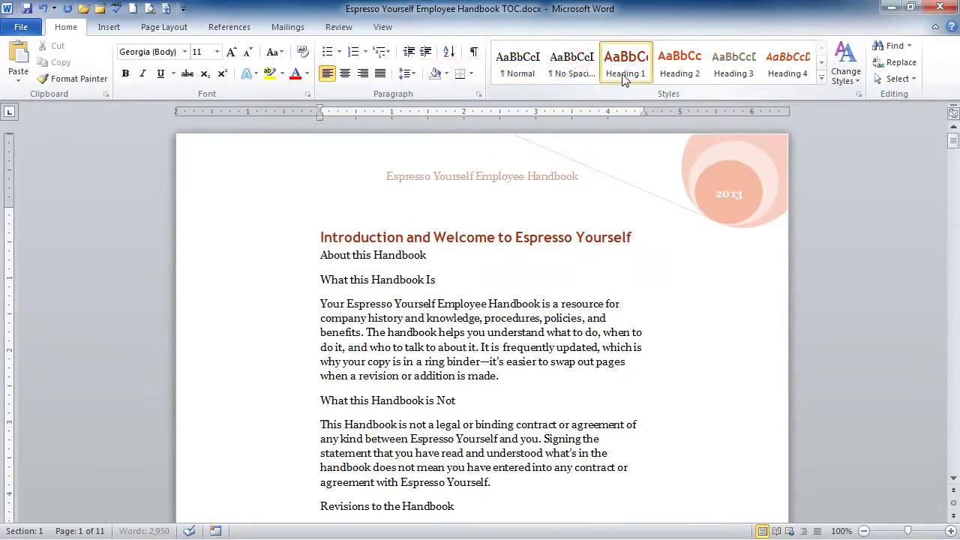
left_click(396, 257)
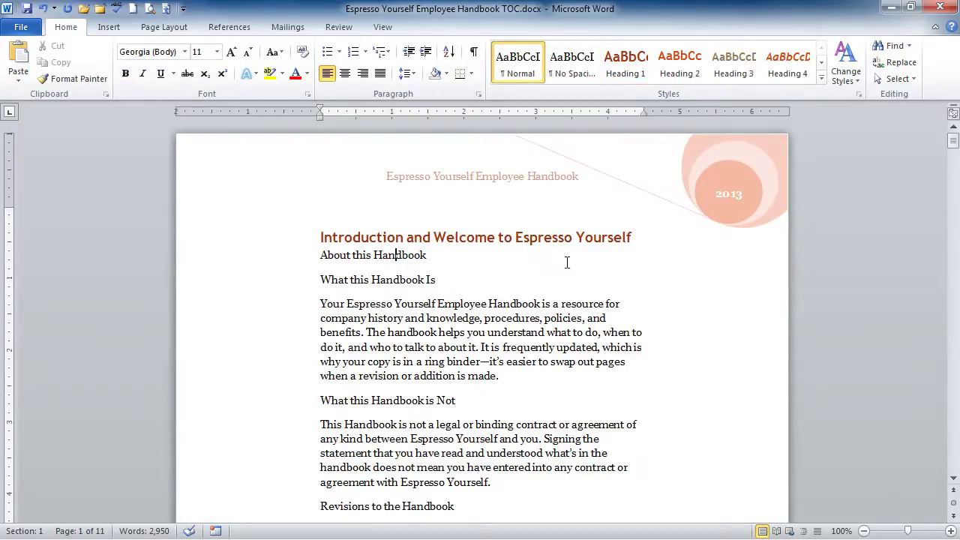
left_click(693, 64)
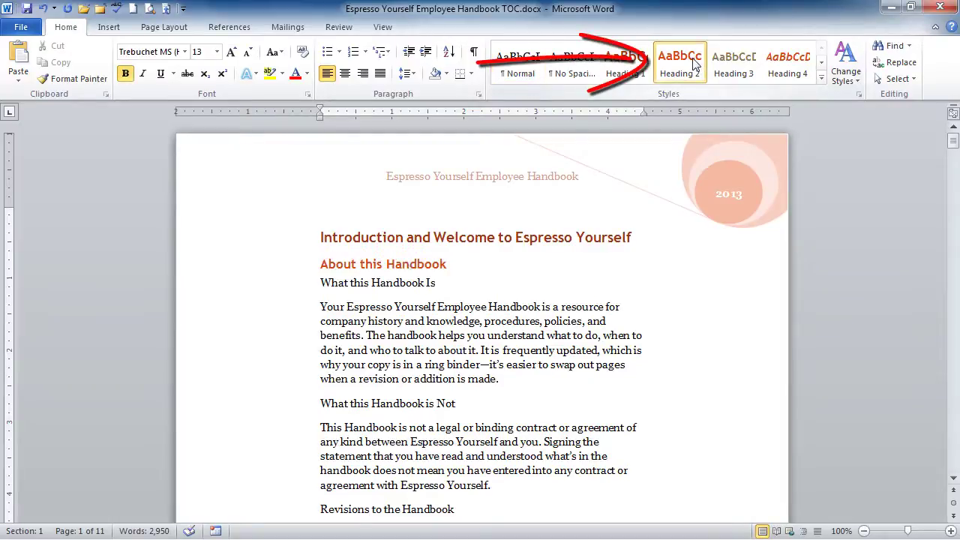
Step: Apply Heading 3 to 'What this Handbook Is', 'What this Handbook is Not' and 'Revisions to the Handbook'
left_click(395, 283)
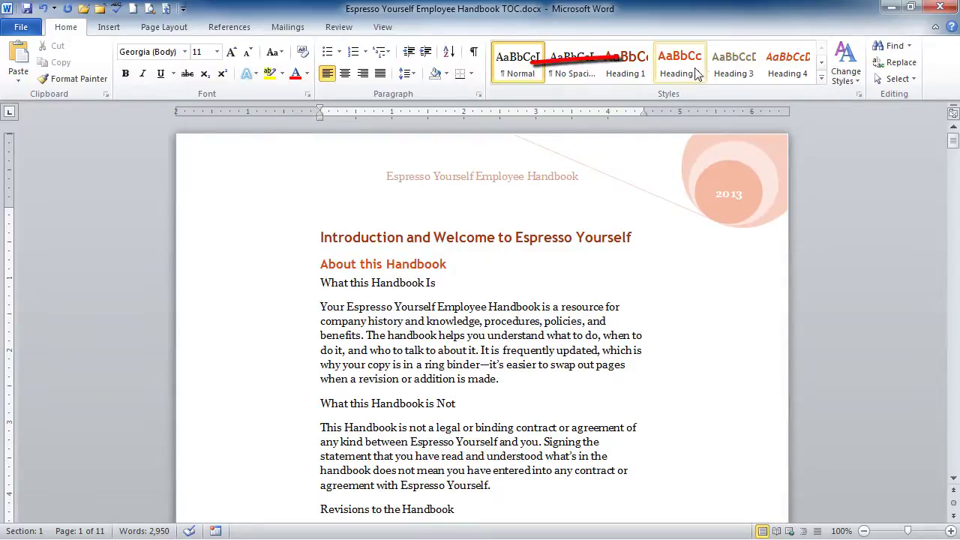
left_click(735, 72)
left_click(419, 405)
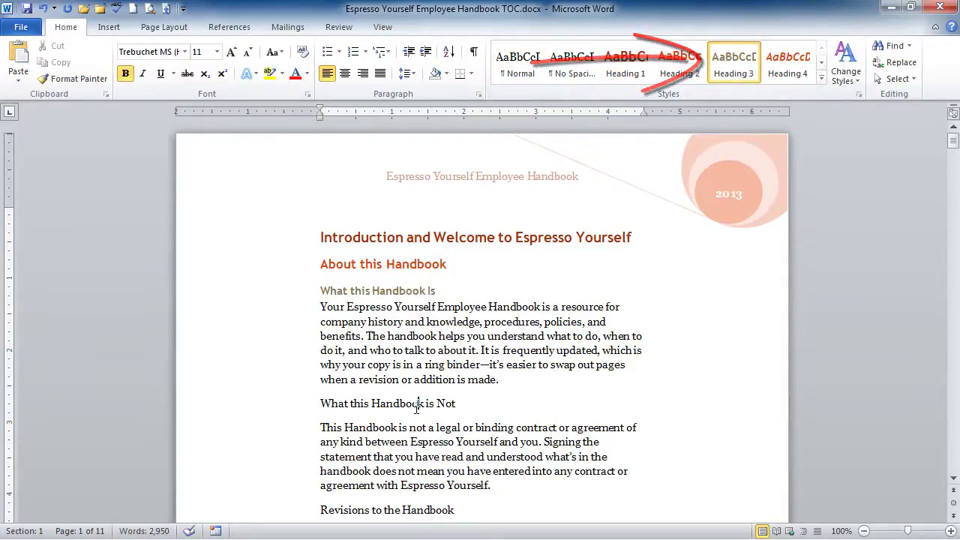
left_click(735, 69)
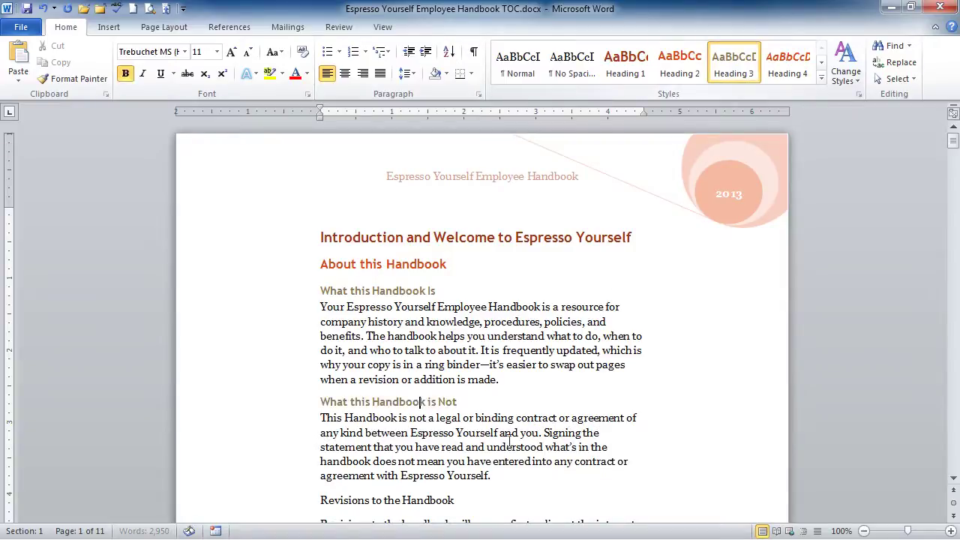
left_click(420, 499)
left_click(733, 72)
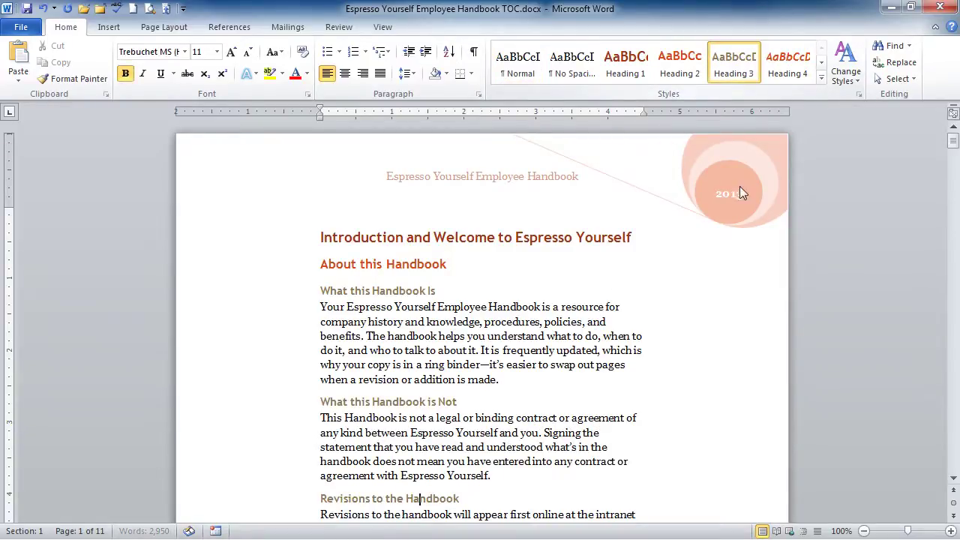
scroll(726, 354, "down", 3)
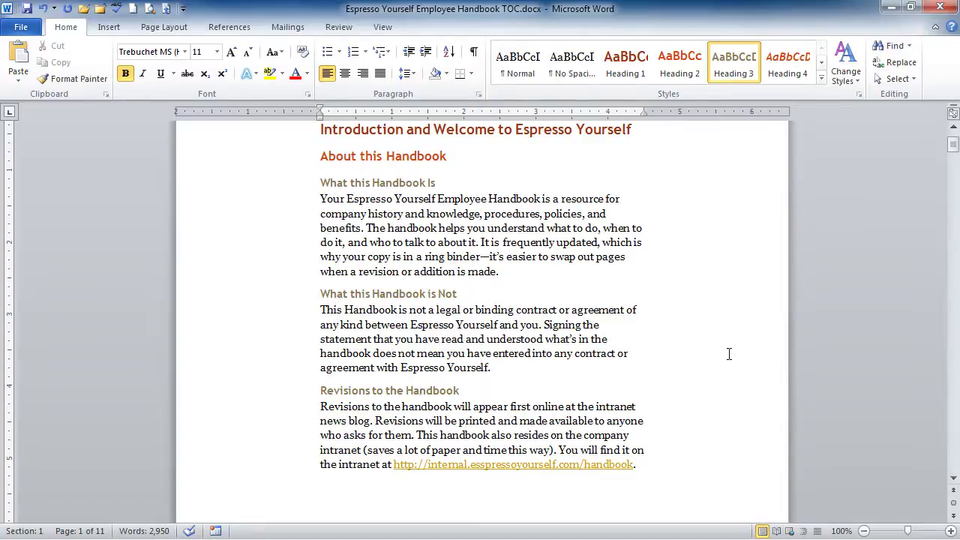
Step: Move the insertion point to the start of the document with Ctrl+Home
key("ctrl+Home")
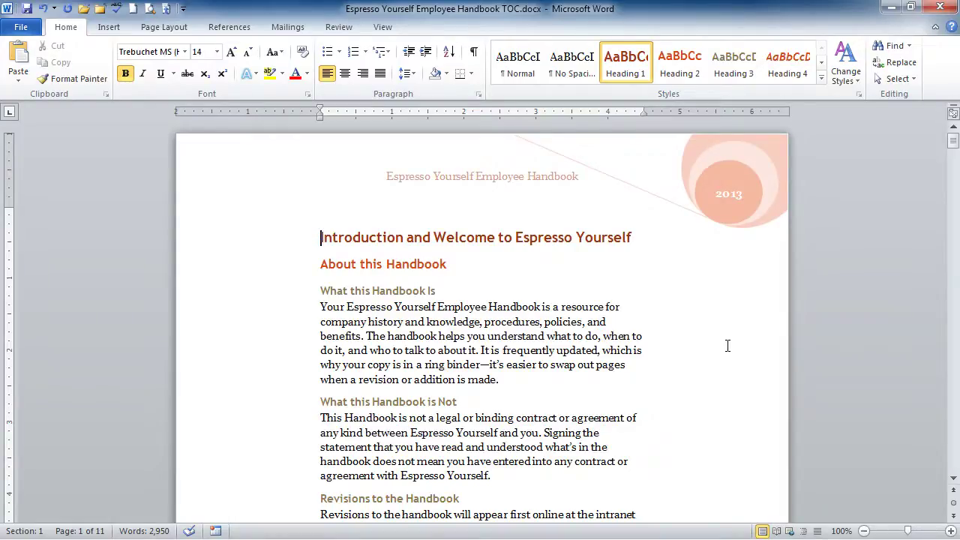
Step: Insert a Next Page section break before the introduction, leaving a blank first page
left_click(167, 30)
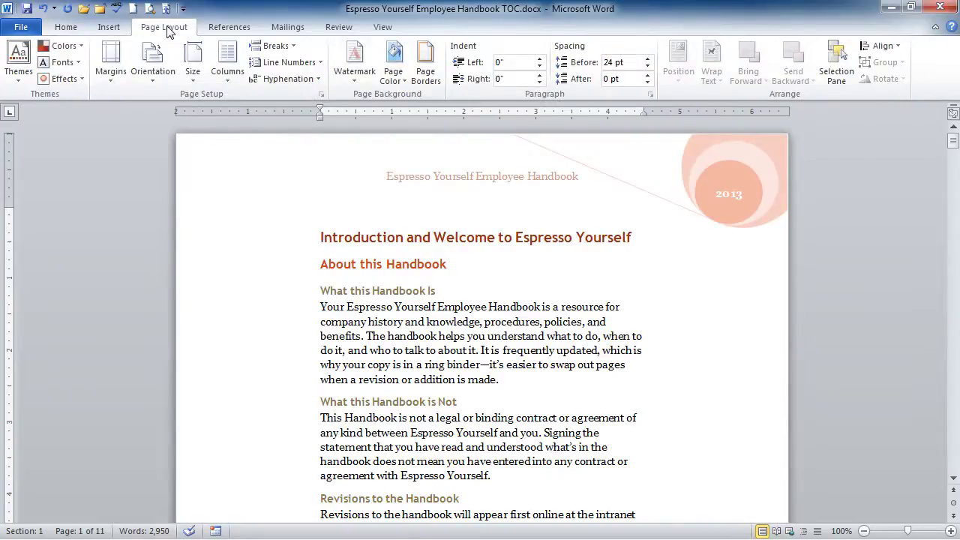
left_click(291, 50)
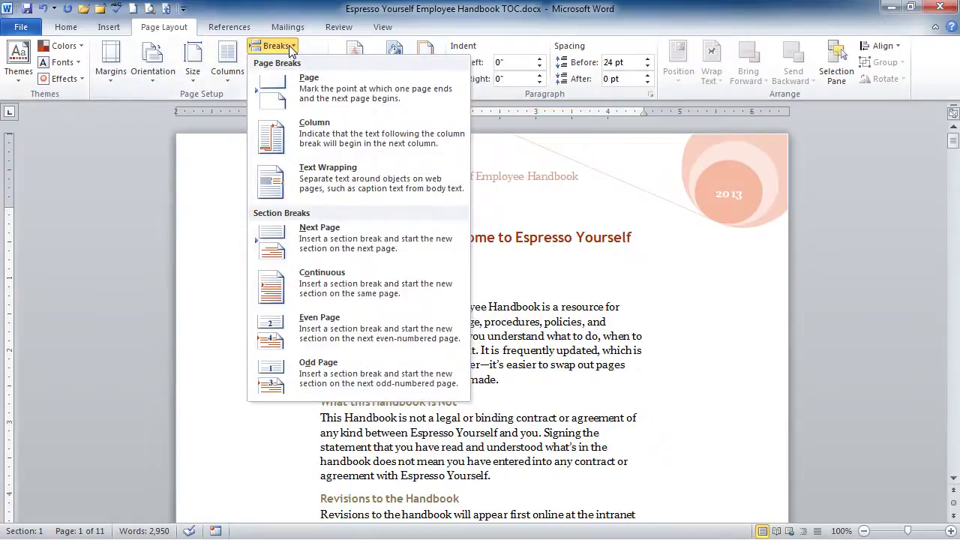
left_click(351, 242)
key("ctrl+Home")
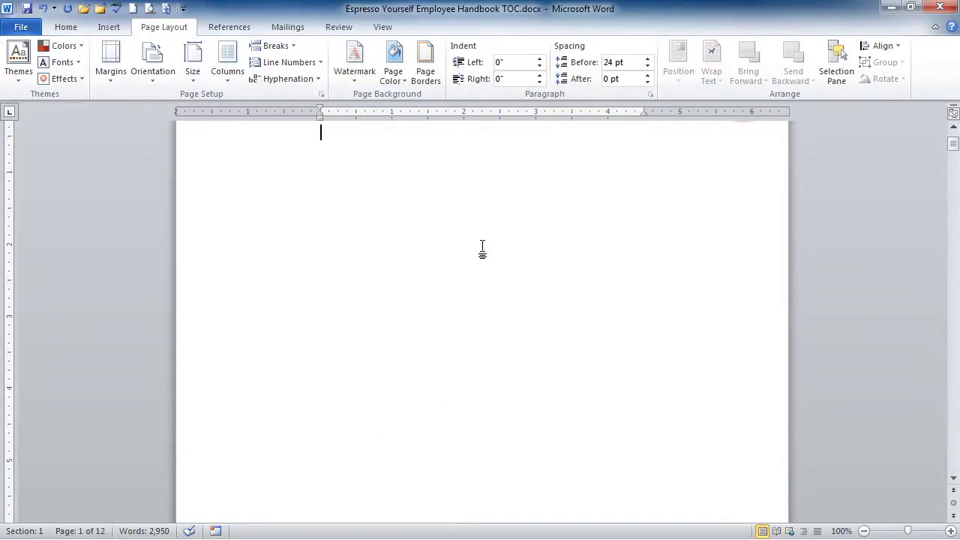
Step: Format the first section's page numbers as lowercase Roman numerals (i, ii, iii), starting at i
left_click(109, 27)
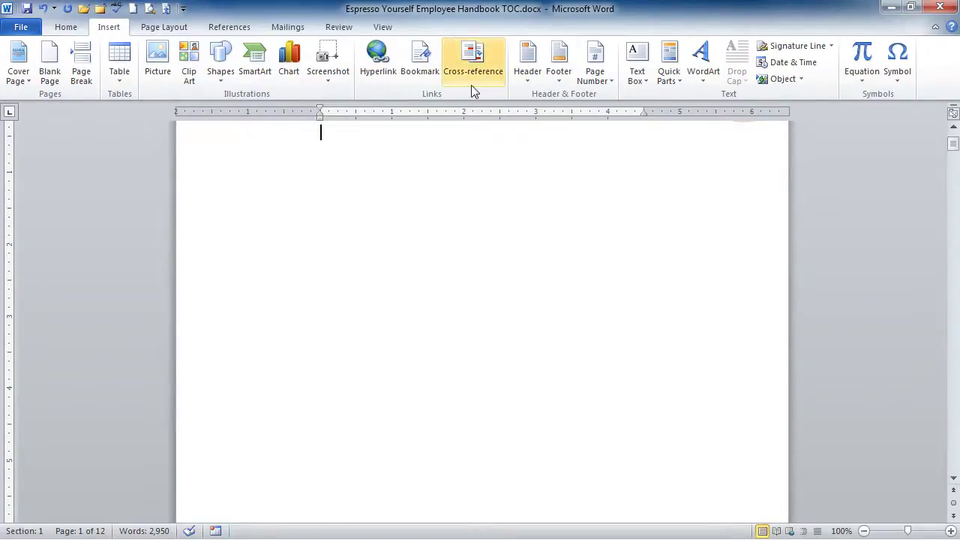
left_click(597, 79)
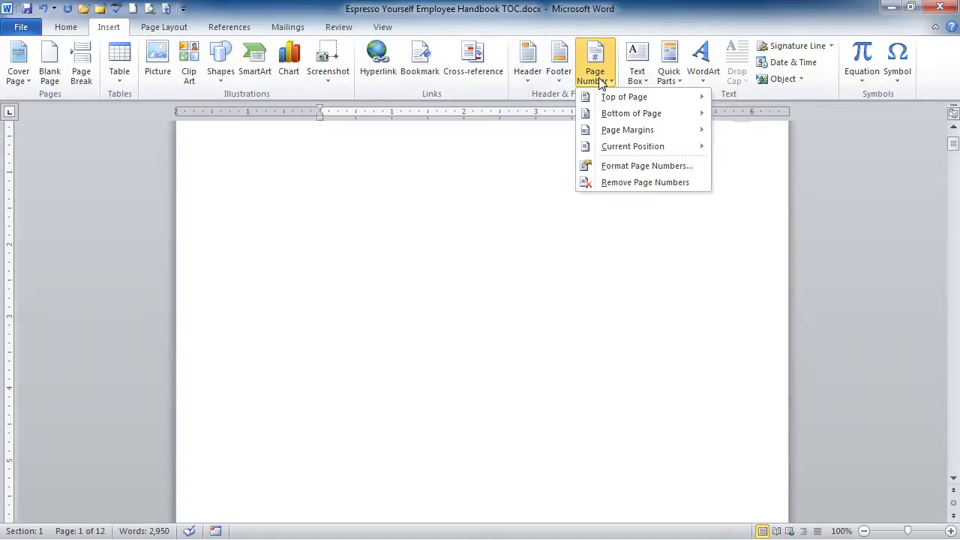
left_click(627, 166)
left_click(562, 189)
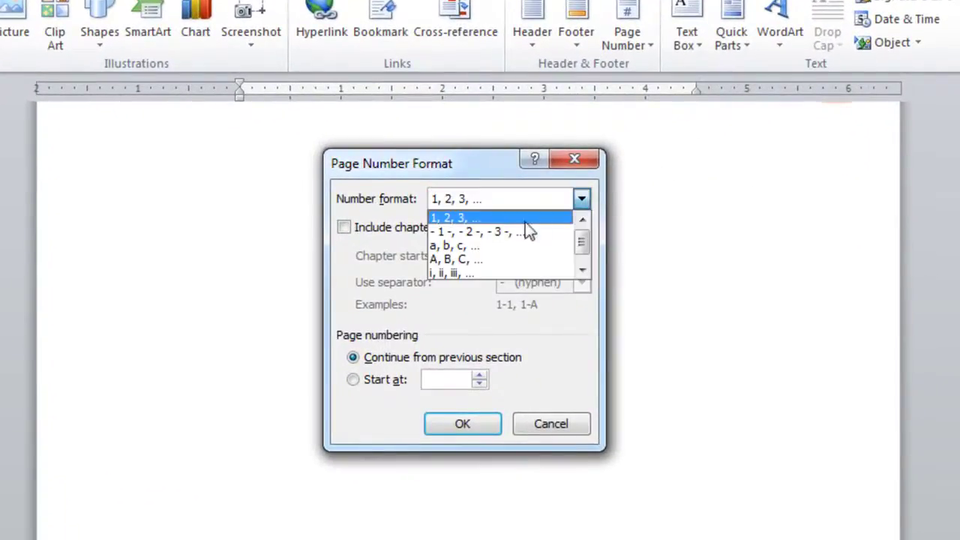
left_click(483, 273)
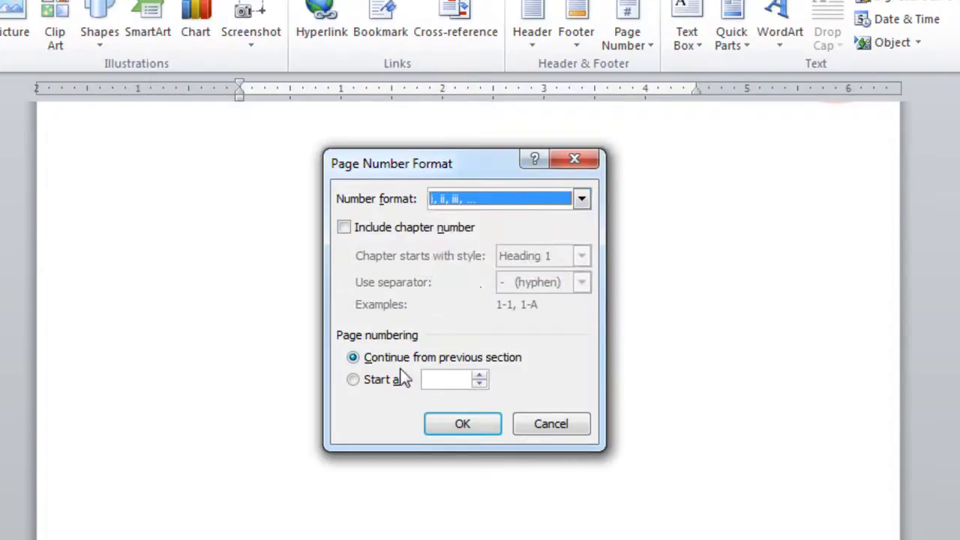
left_click(386, 380)
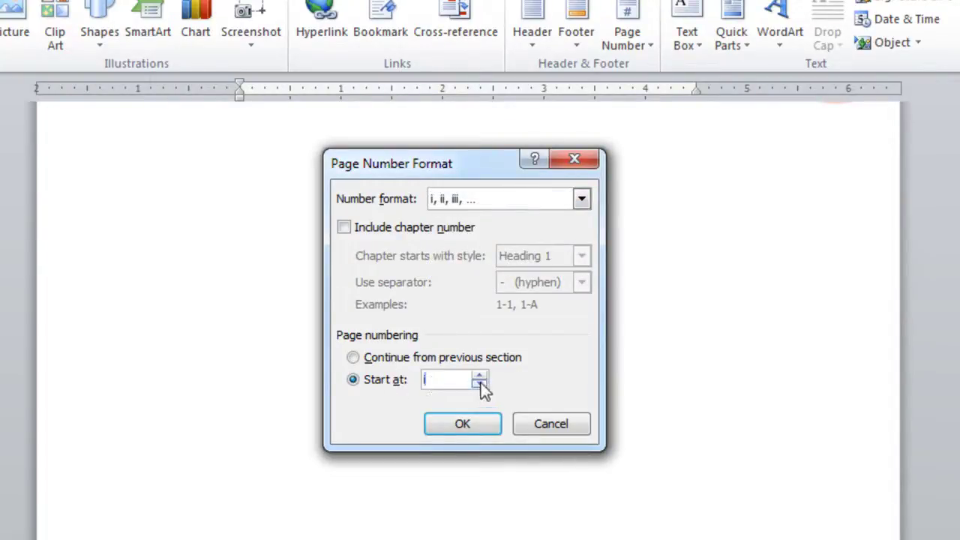
left_click(480, 422)
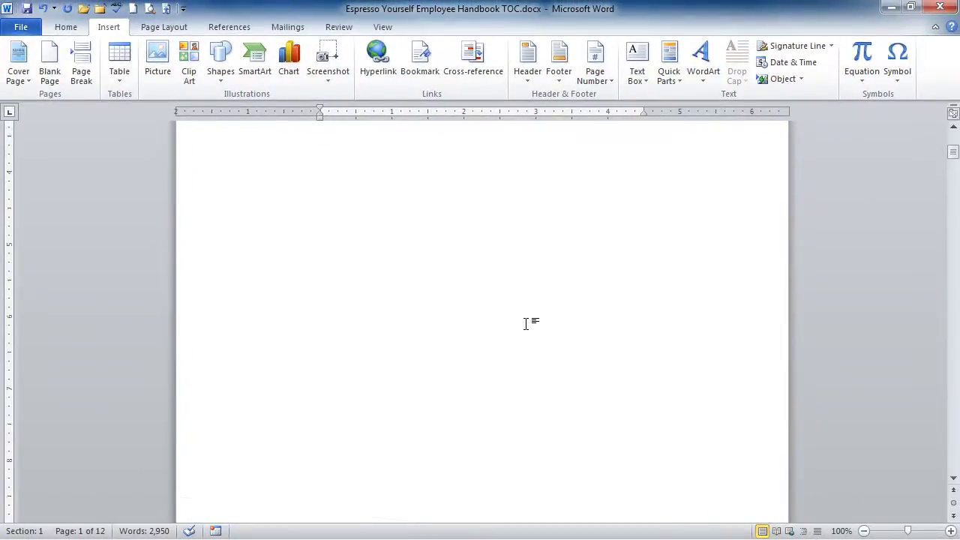
scroll(526, 323, "down", 3)
scroll(525, 323, "down", 1)
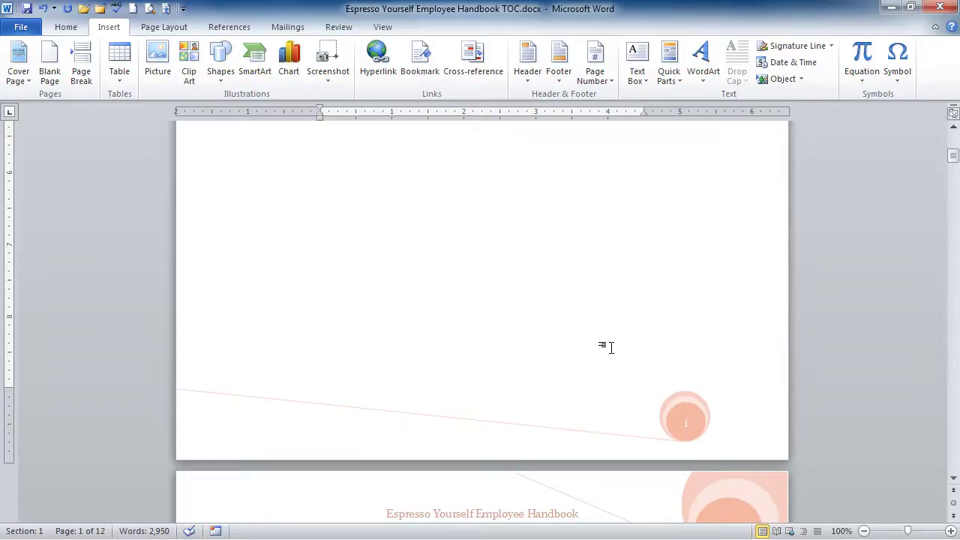
Step: From the top of the blank first page, show the References tab's Table of Contents gallery
key("ctrl+Return")
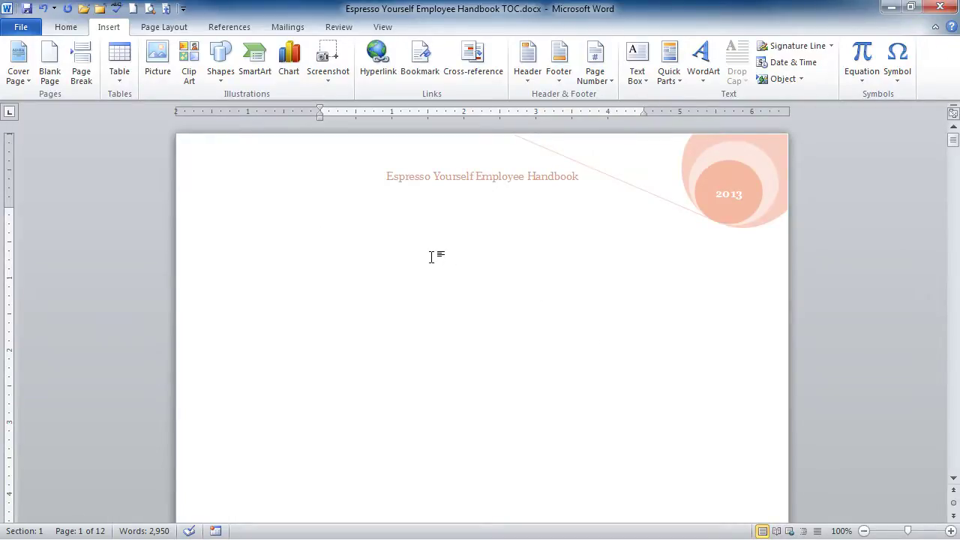
left_click(229, 29)
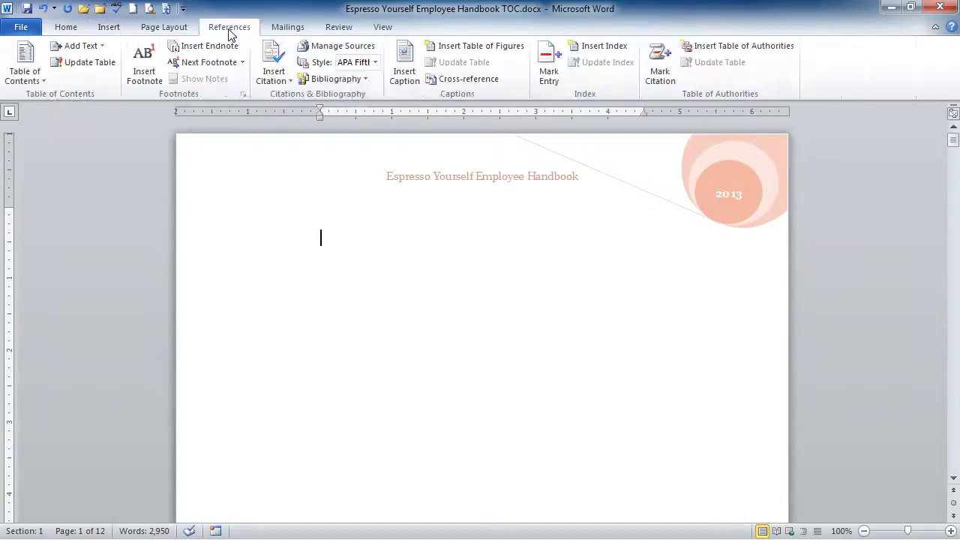
left_click(23, 67)
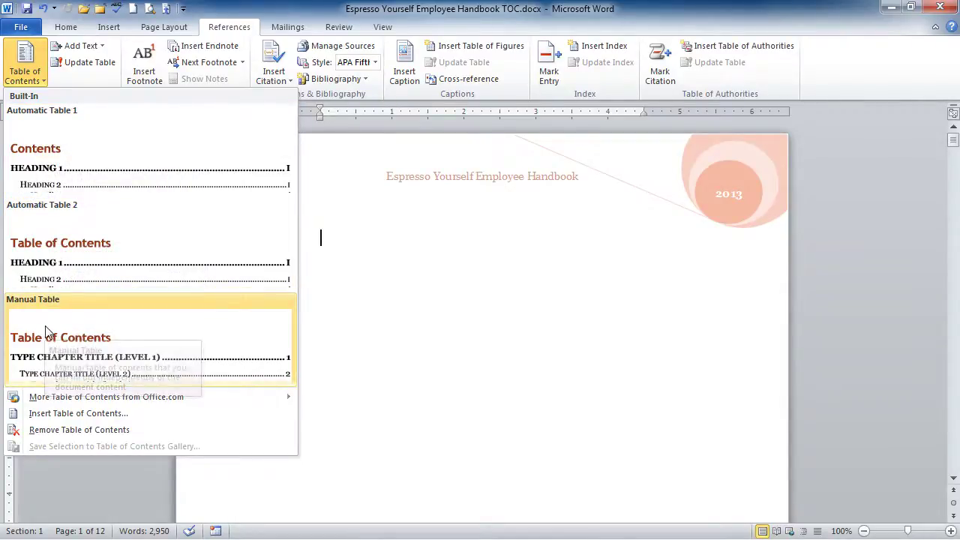
Step: Insert the Automatic Table 2 table of contents on the blank first page
left_click(62, 246)
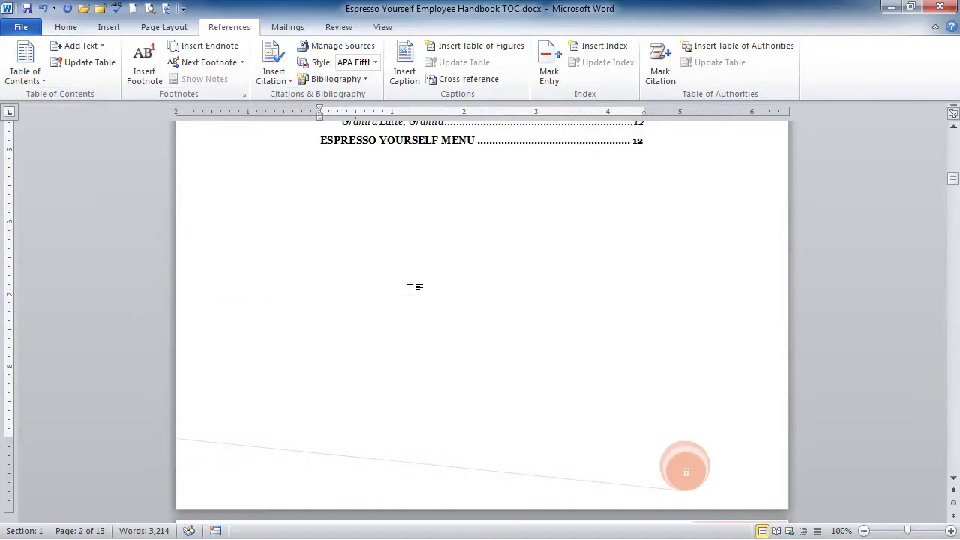
scroll(419, 290, "up", 10)
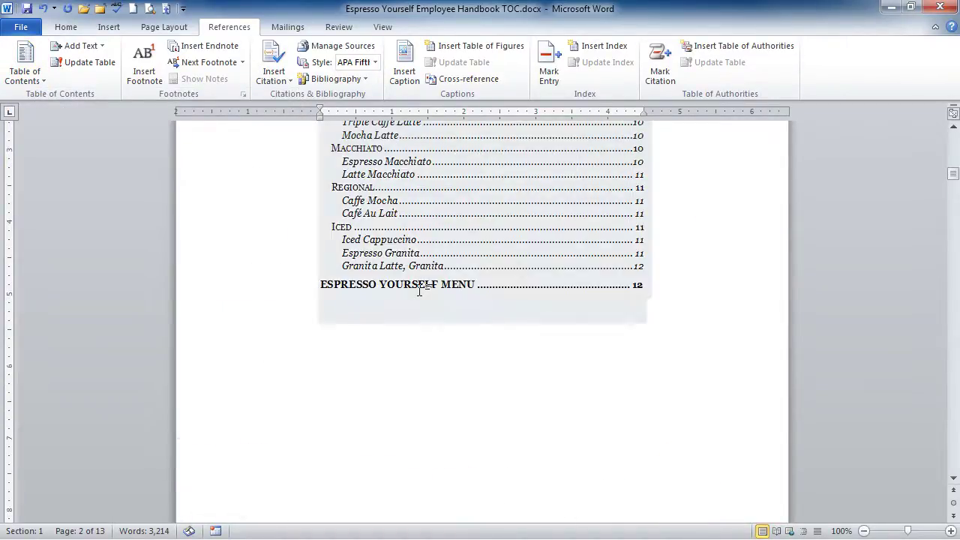
scroll(420, 290, "up", 2)
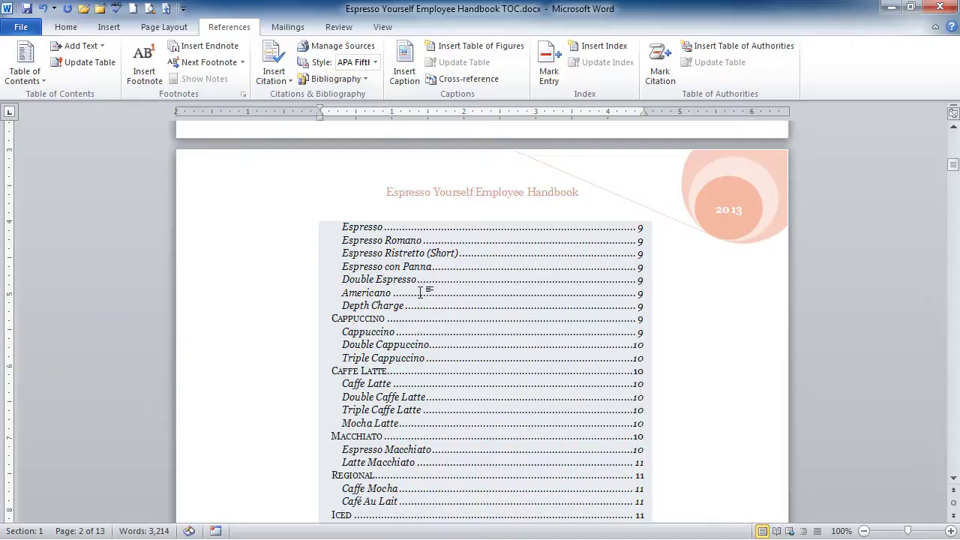
key("ctrl+Home")
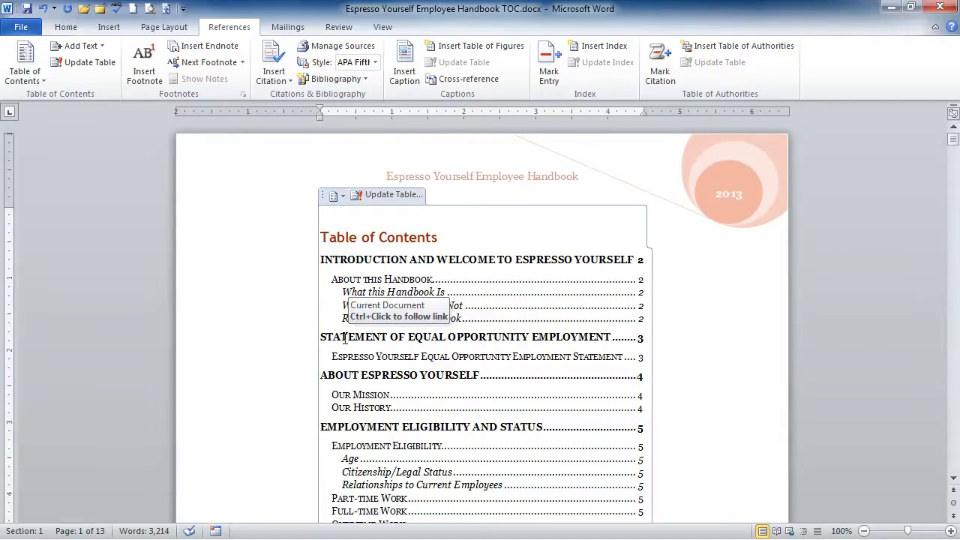
Step: Remove the inserted table of contents and bring the Table of Contents menu back up
left_click(26, 60)
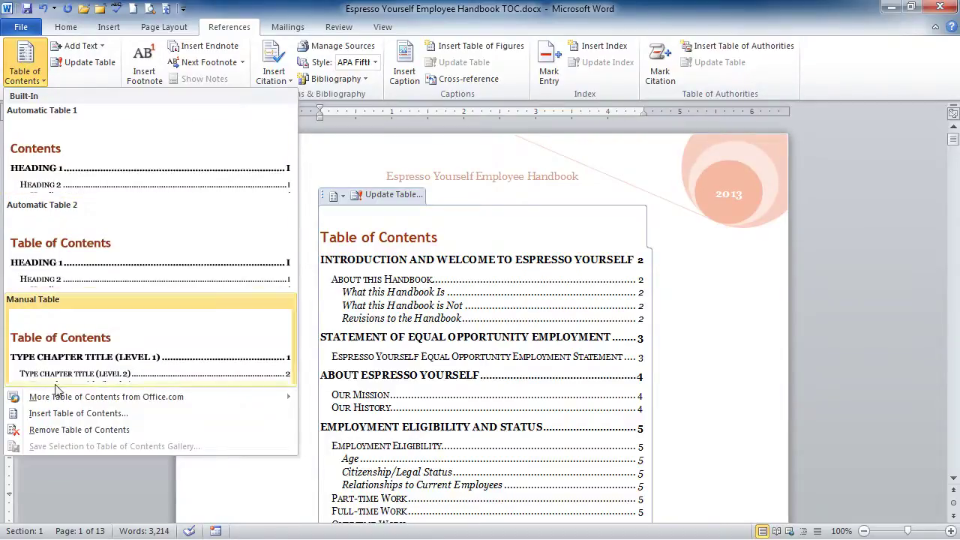
left_click(78, 431)
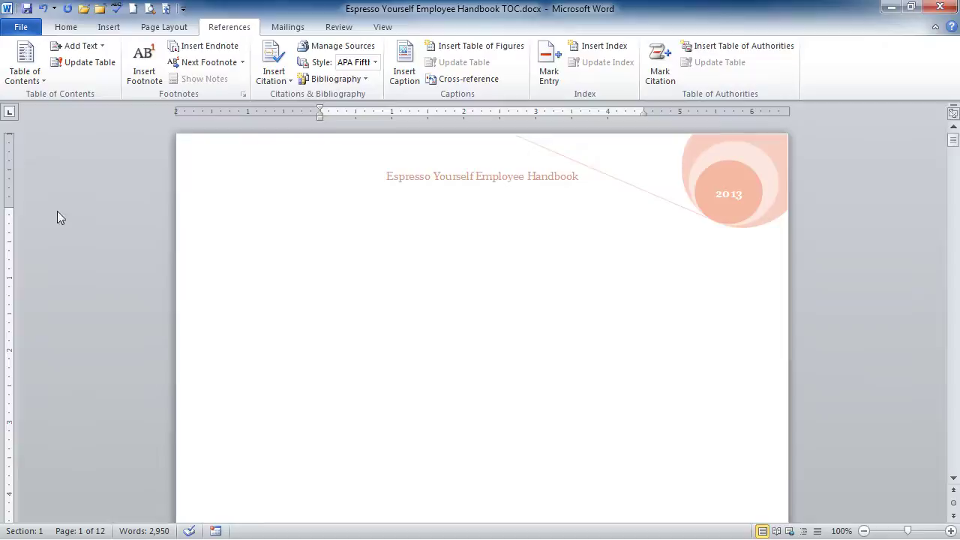
left_click(23, 72)
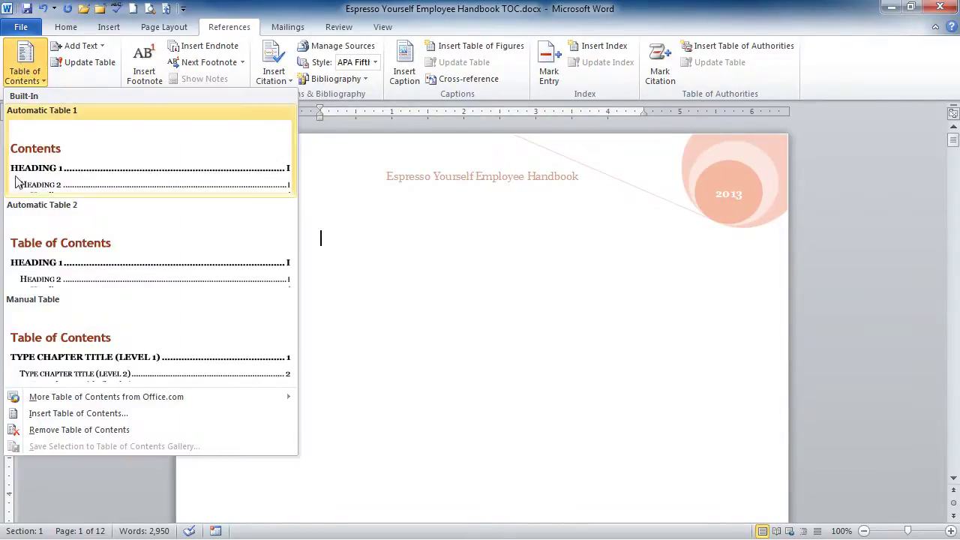
Step: Choose Insert Table of Contents… to reach the custom table of contents settings
left_click(75, 414)
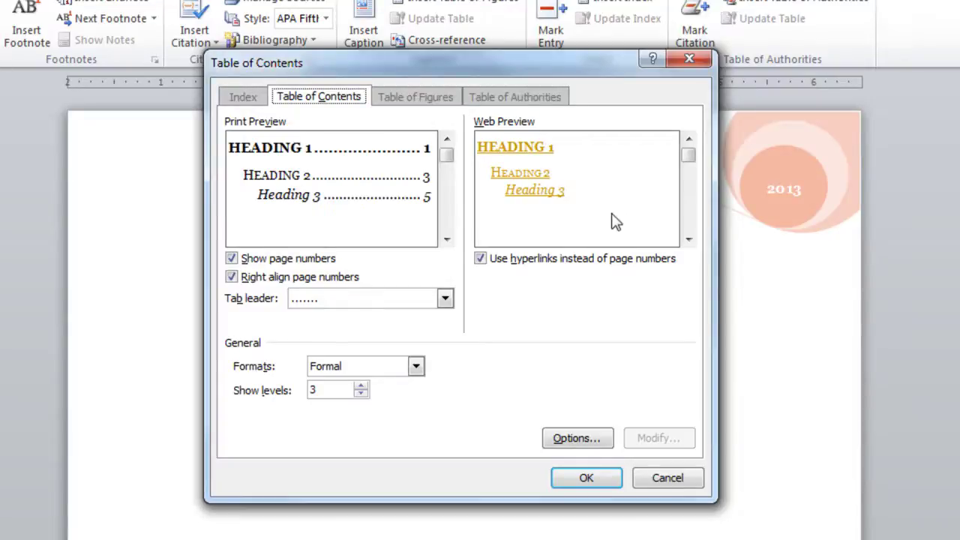
left_click(232, 258)
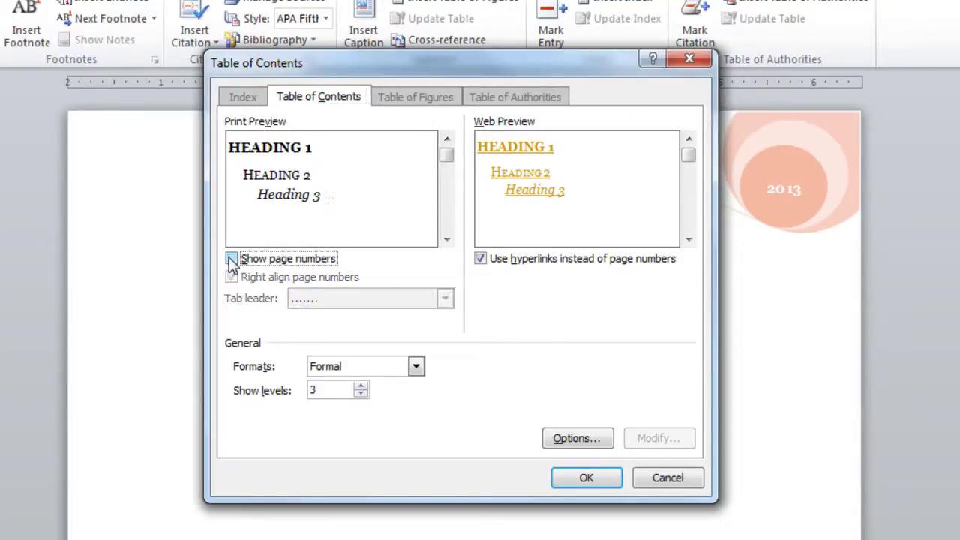
left_click(232, 259)
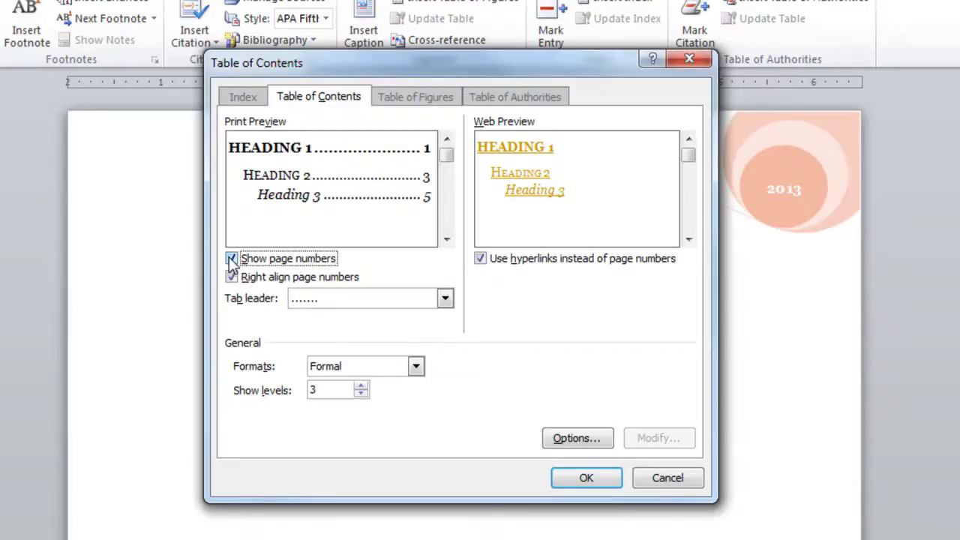
left_click(232, 277)
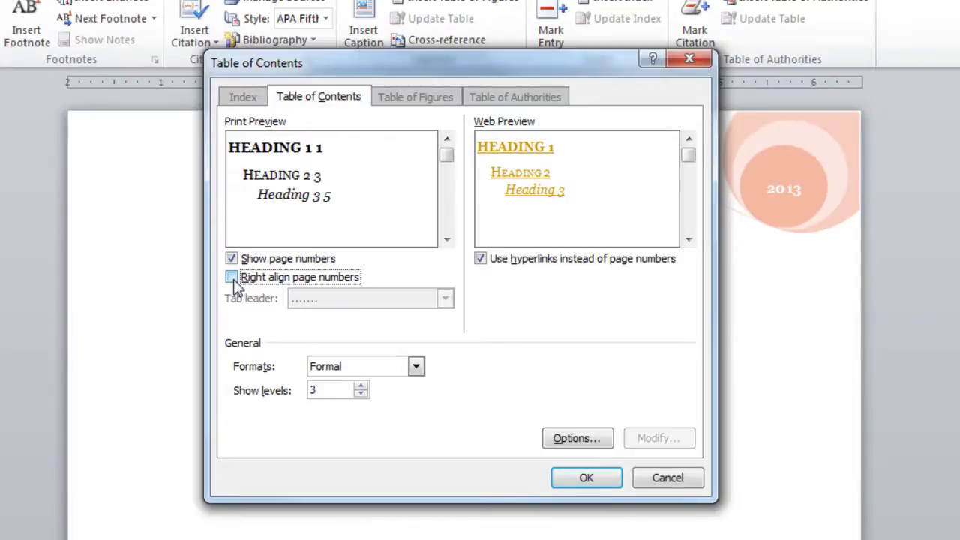
left_click(231, 278)
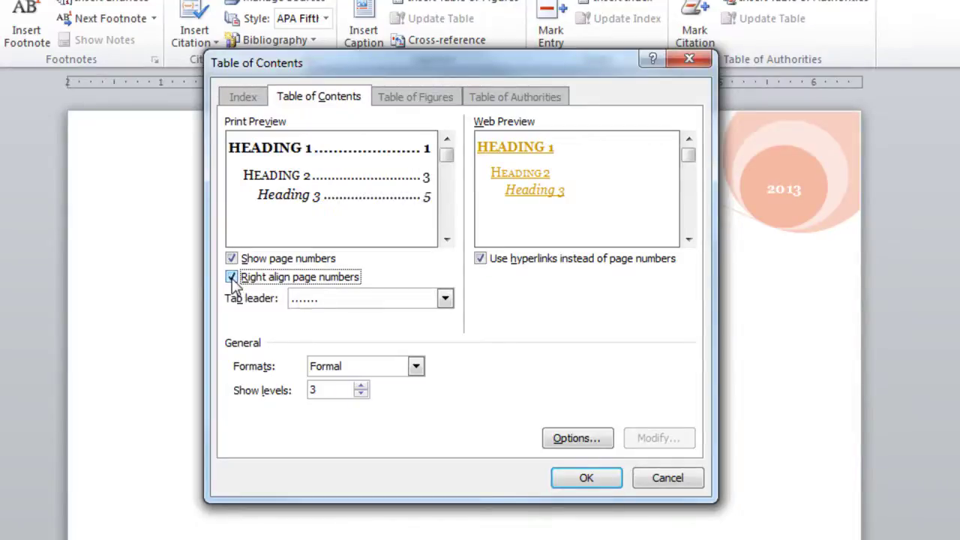
left_click(445, 299)
left_click(412, 342)
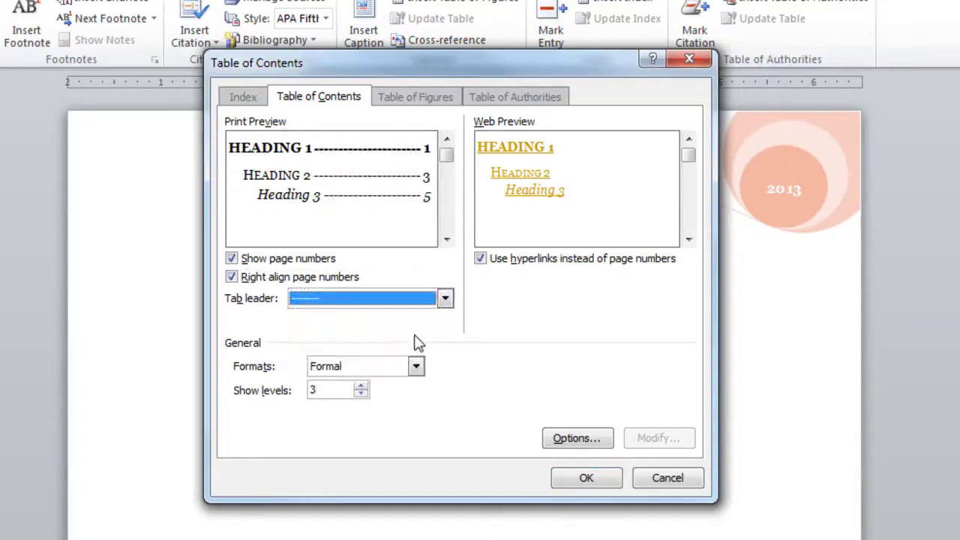
left_click(444, 300)
left_click(369, 364)
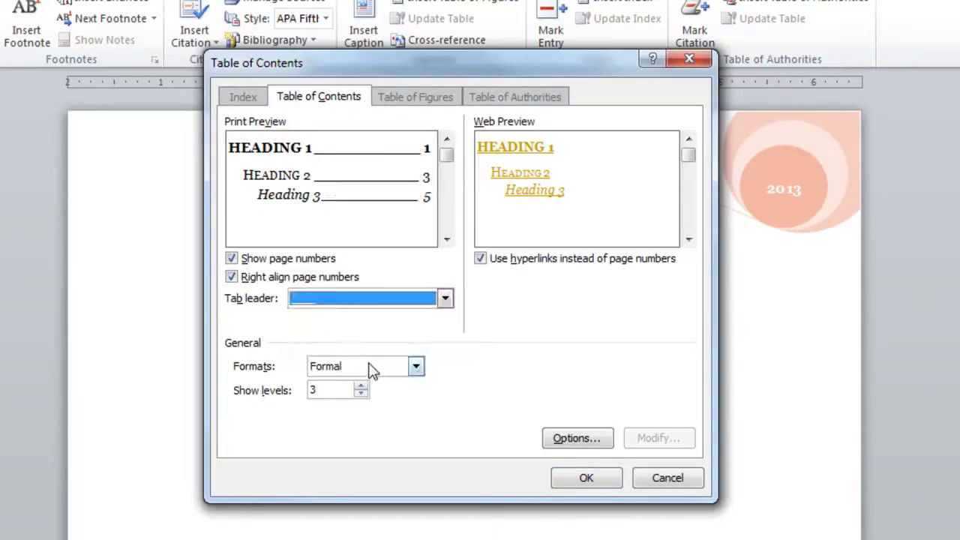
scroll(446, 305, "up", 2)
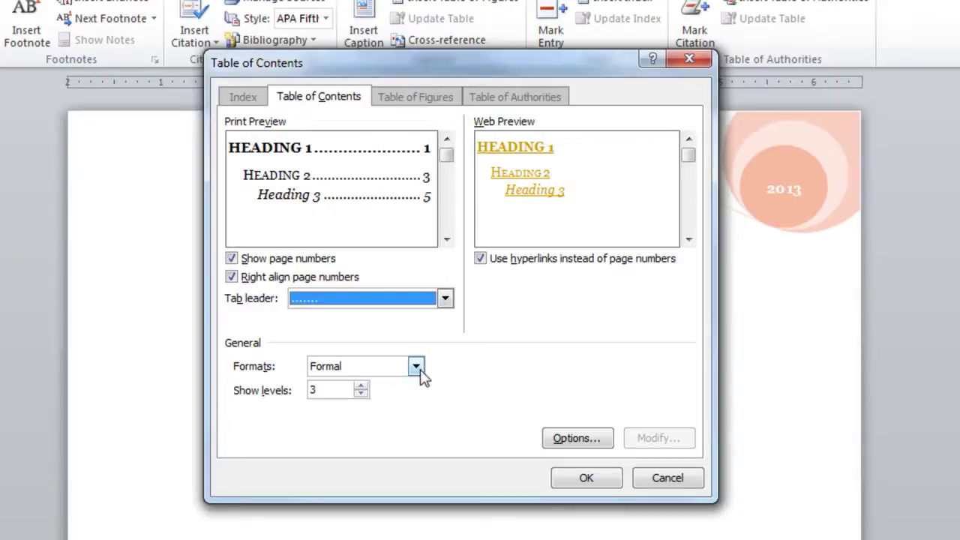
left_click(415, 367)
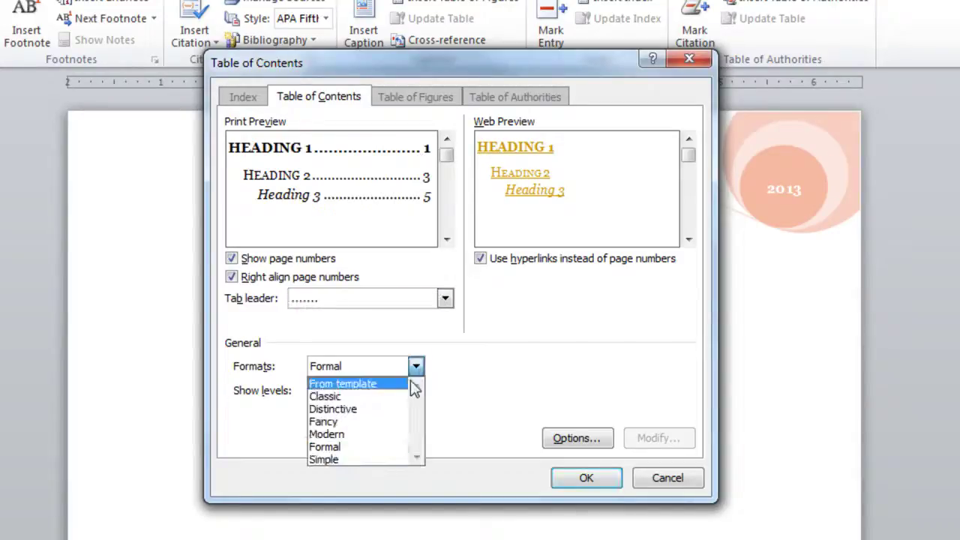
left_click(396, 397)
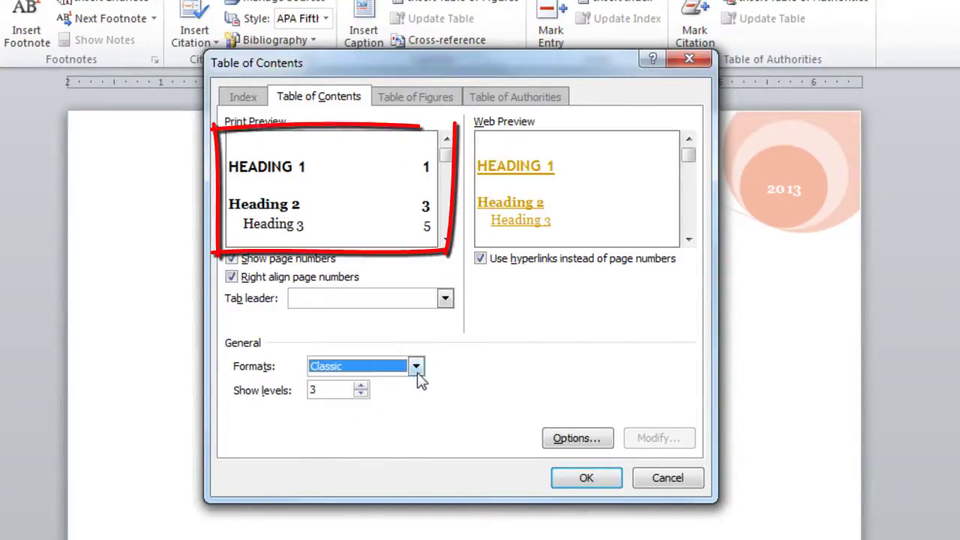
left_click(416, 370)
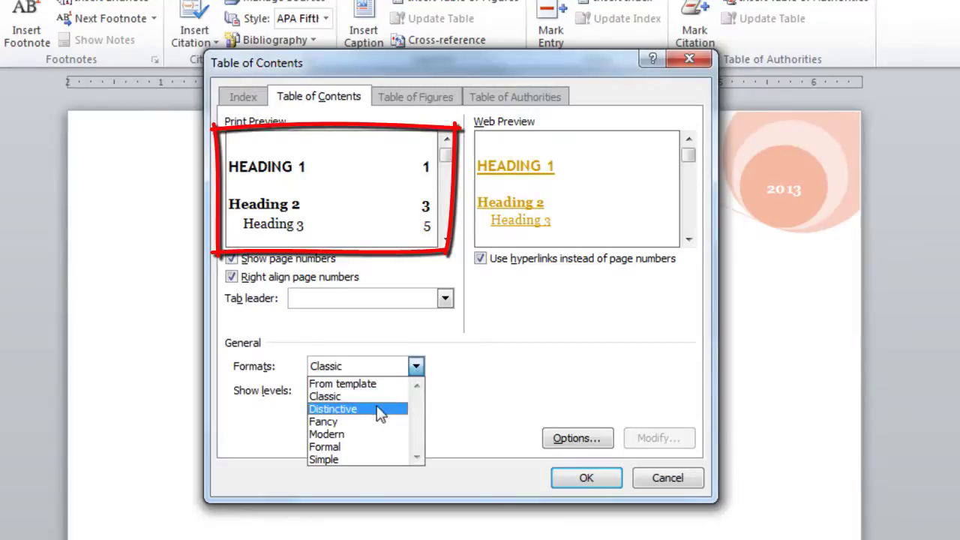
left_click(380, 409)
left_click(416, 367)
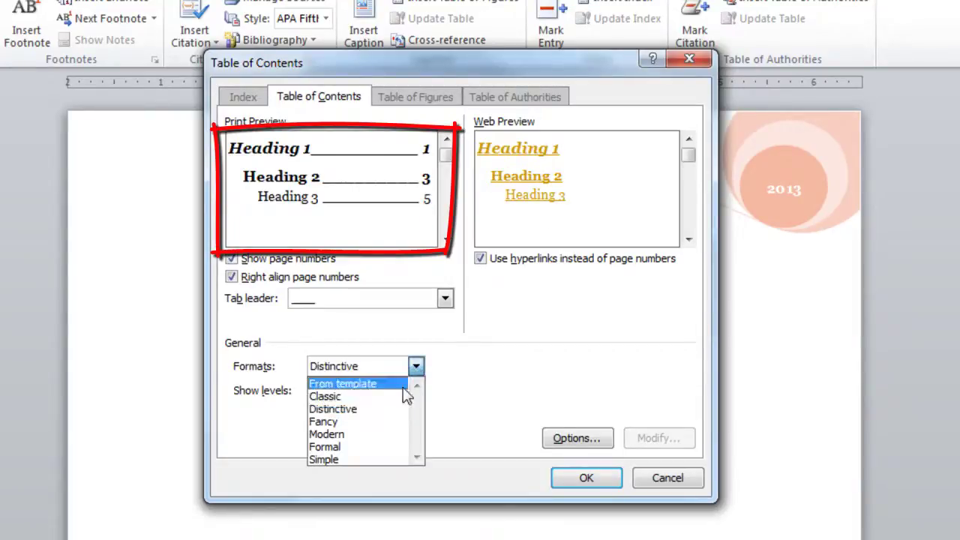
left_click(384, 422)
left_click(415, 367)
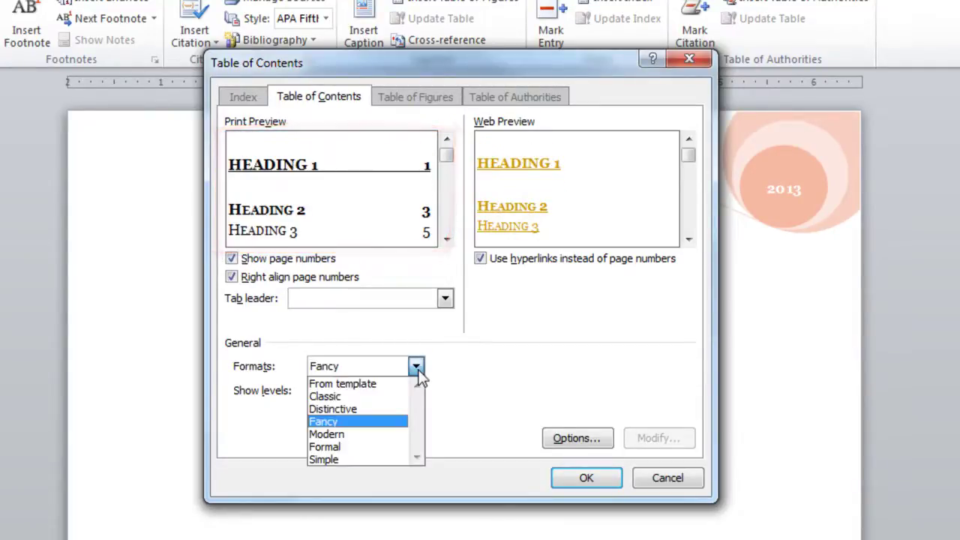
left_click(375, 448)
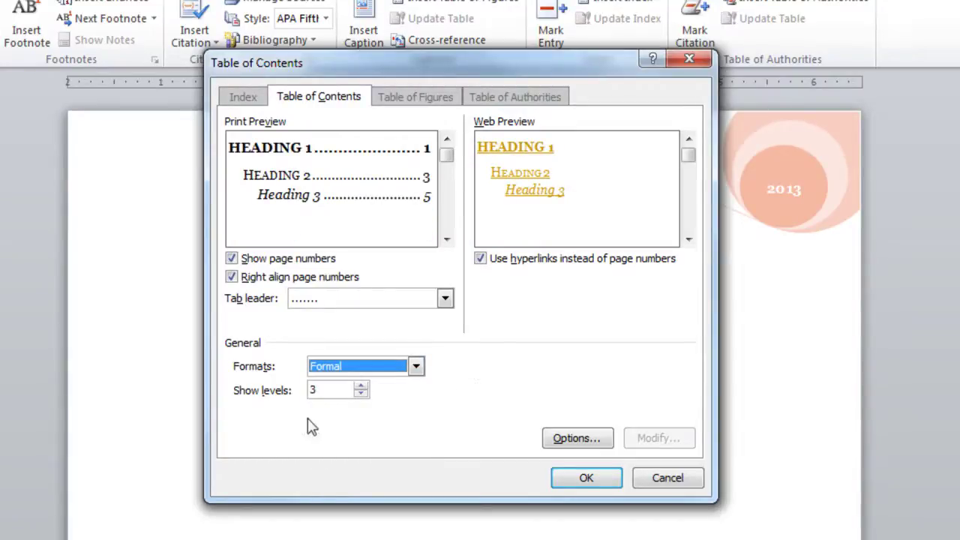
left_click(362, 395)
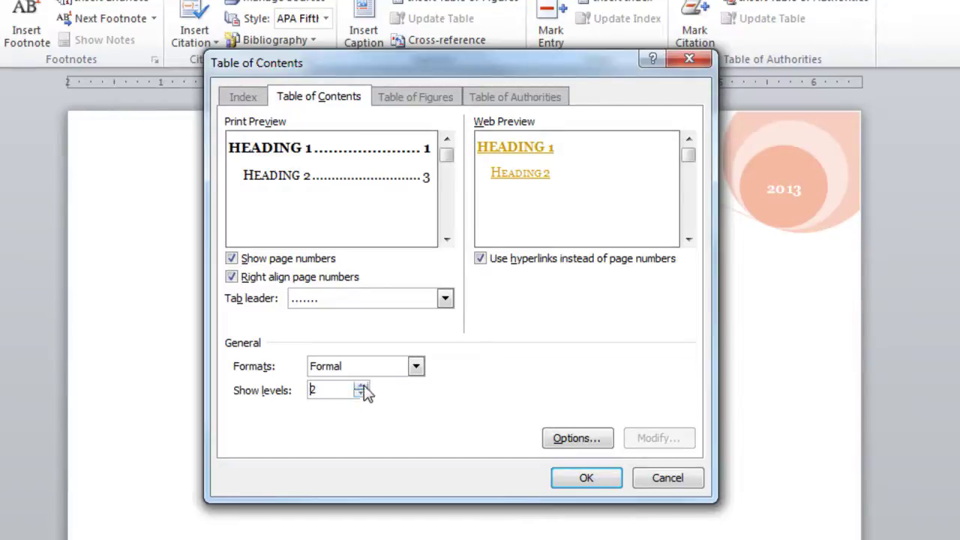
left_click(363, 386)
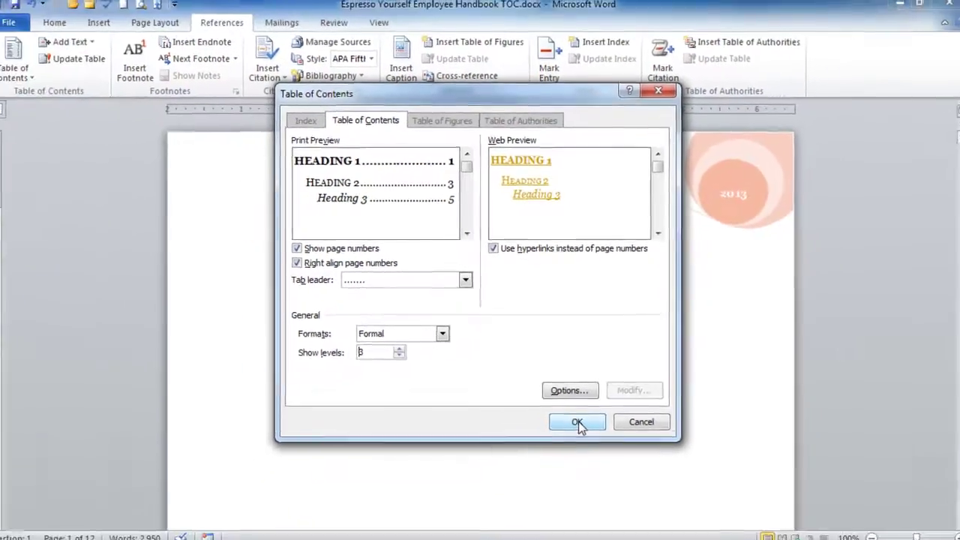
Step: Confirm the Formal, three-level, dotted-leader table of contents and scroll up to review it
left_click(585, 467)
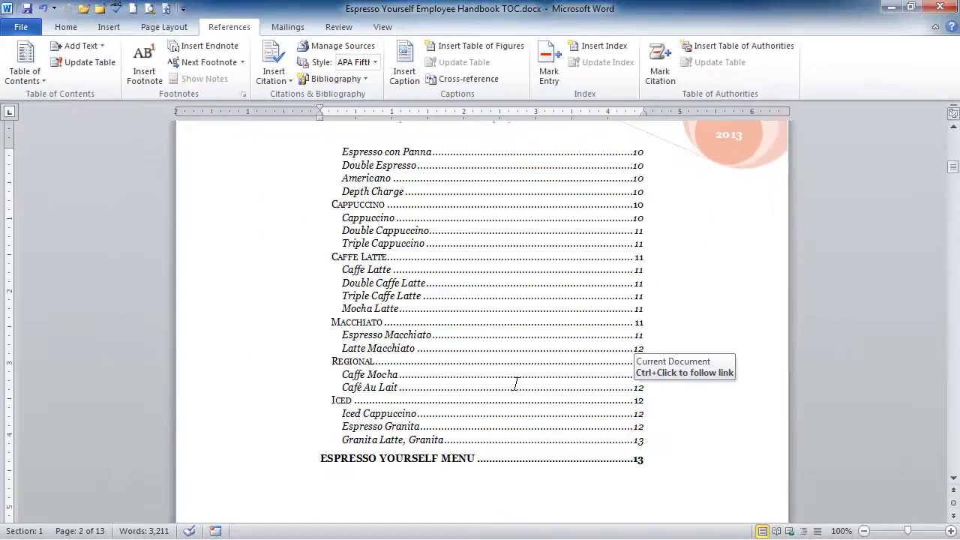
scroll(503, 416, "up", 4)
scroll(516, 384, "up", 12)
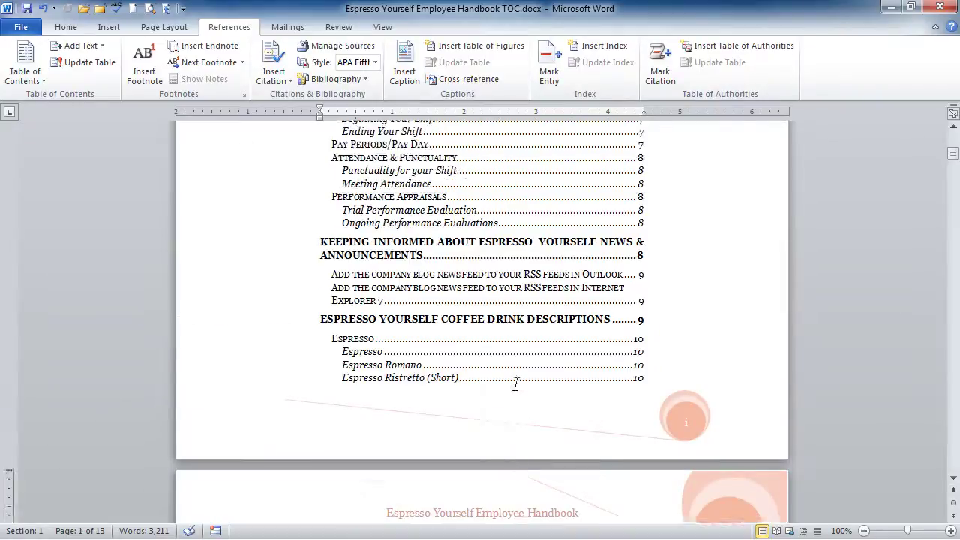
scroll(523, 377, "up", 2)
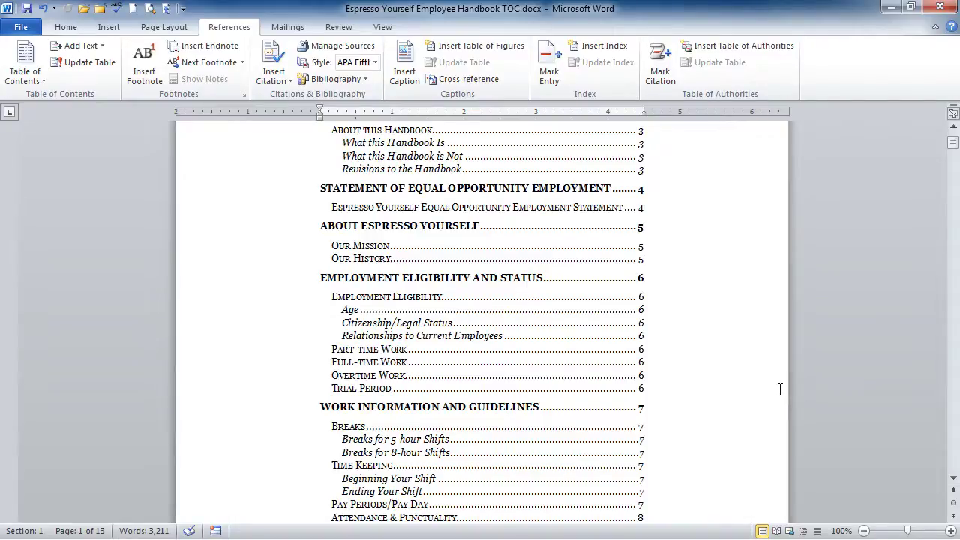
scroll(783, 389, "down", 4)
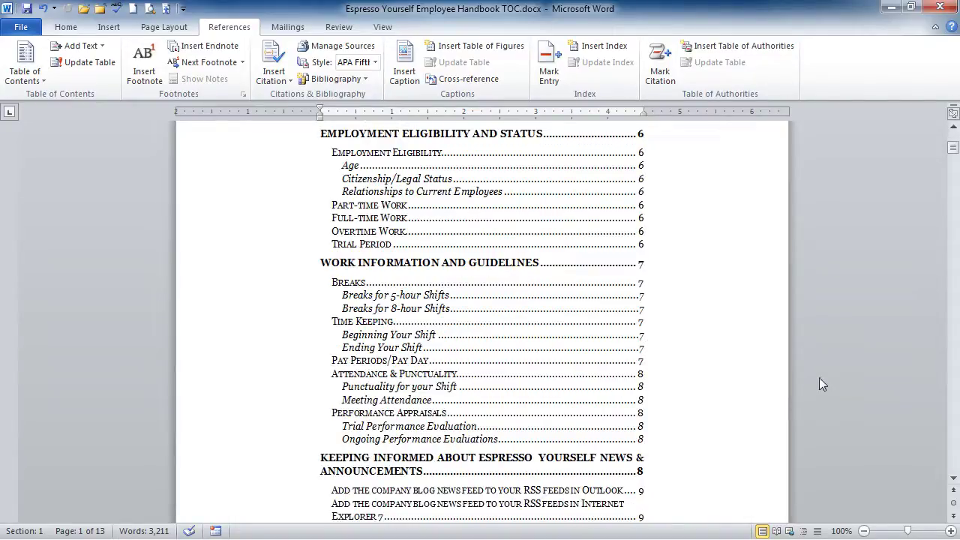
left_click(395, 419, "ctrl")
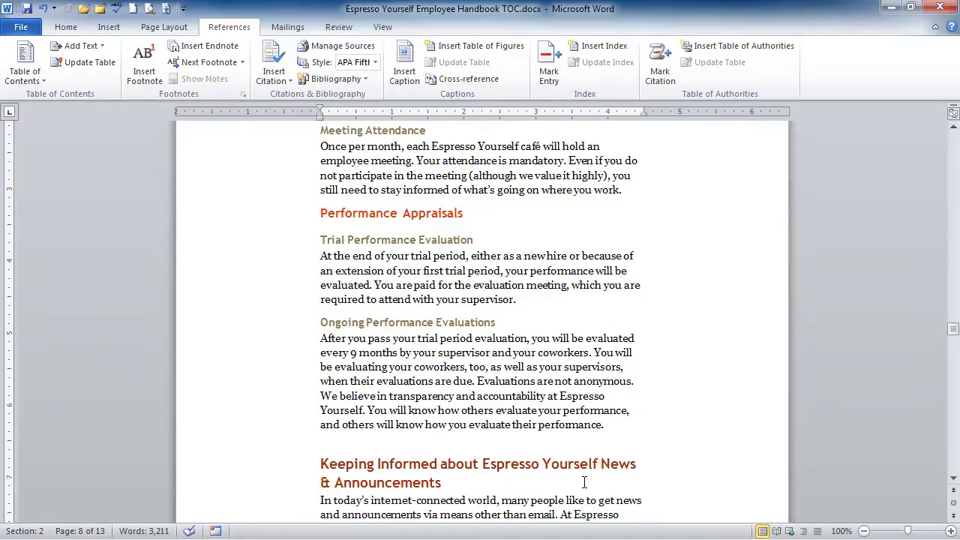
key("ctrl+Home")
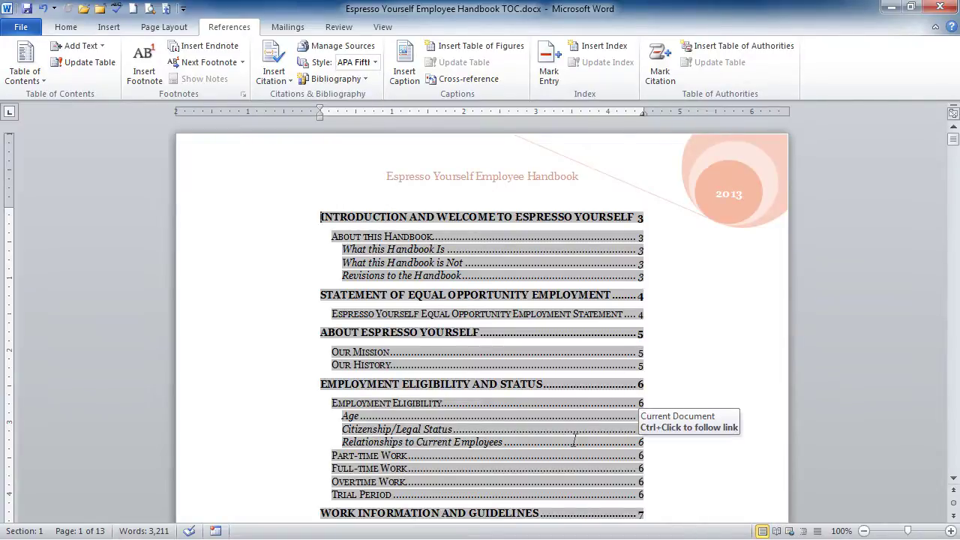
Step: Update the table of contents field, choosing to rebuild the entire table
right_click(493, 354)
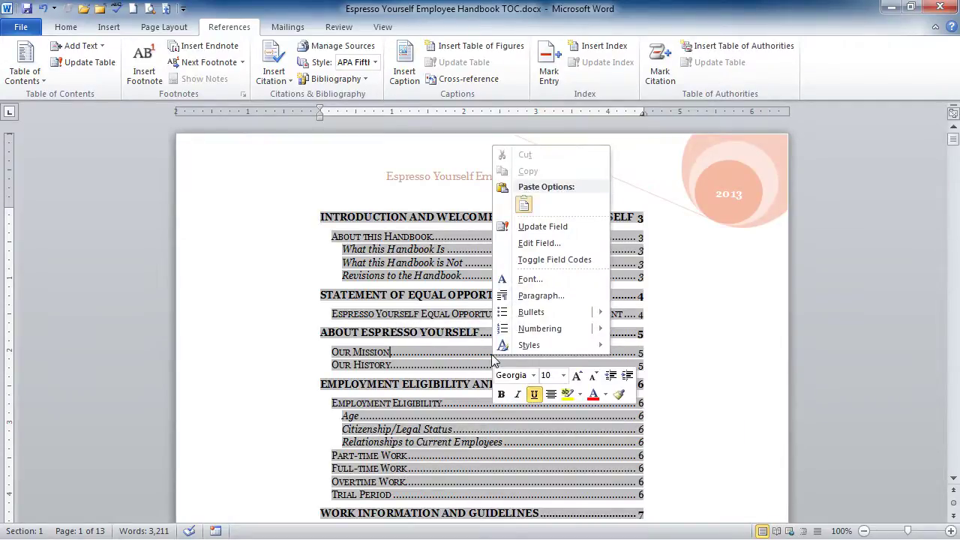
left_click(543, 227)
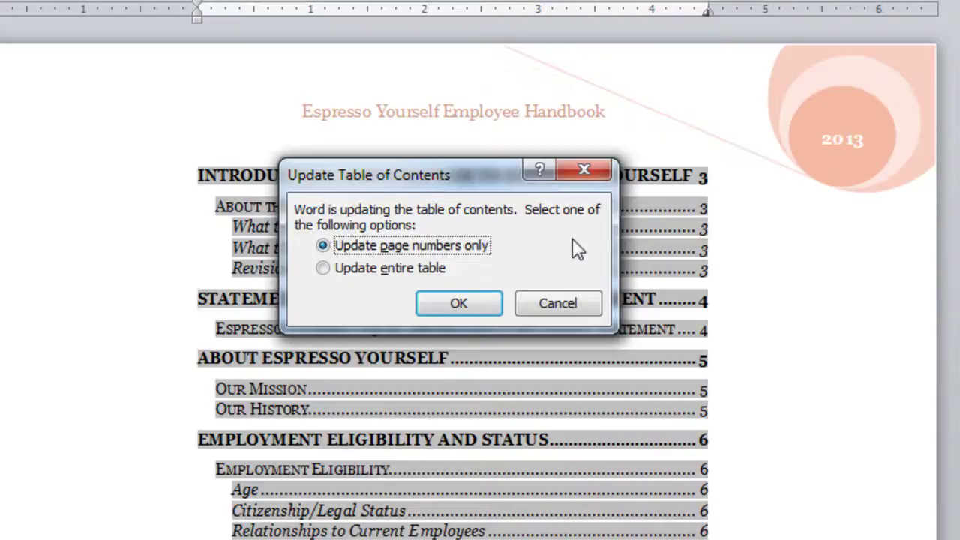
left_click(322, 268)
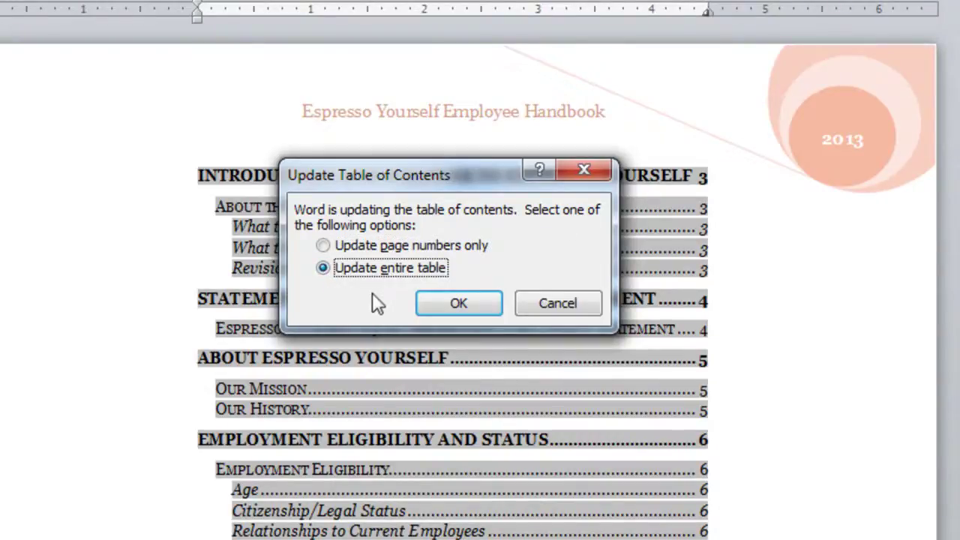
left_click(445, 302)
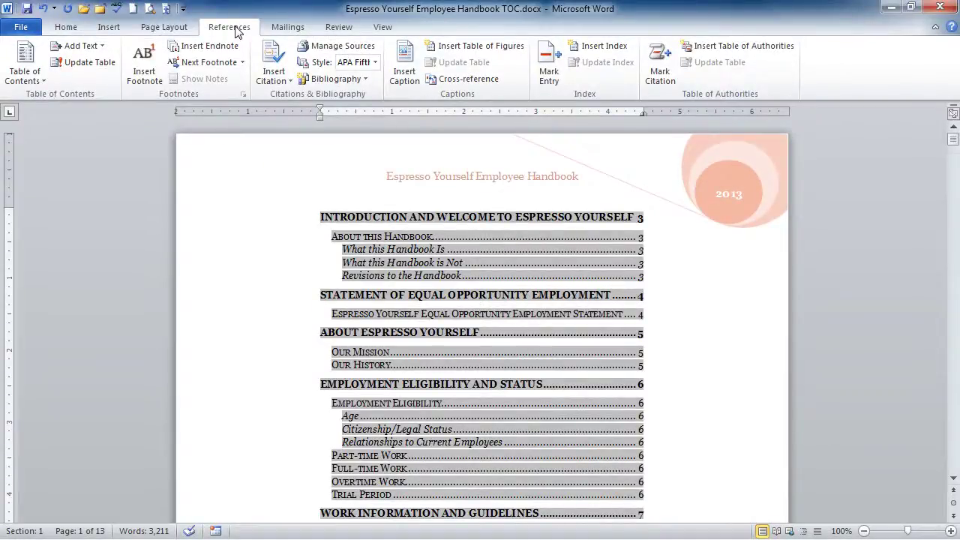
left_click(77, 66)
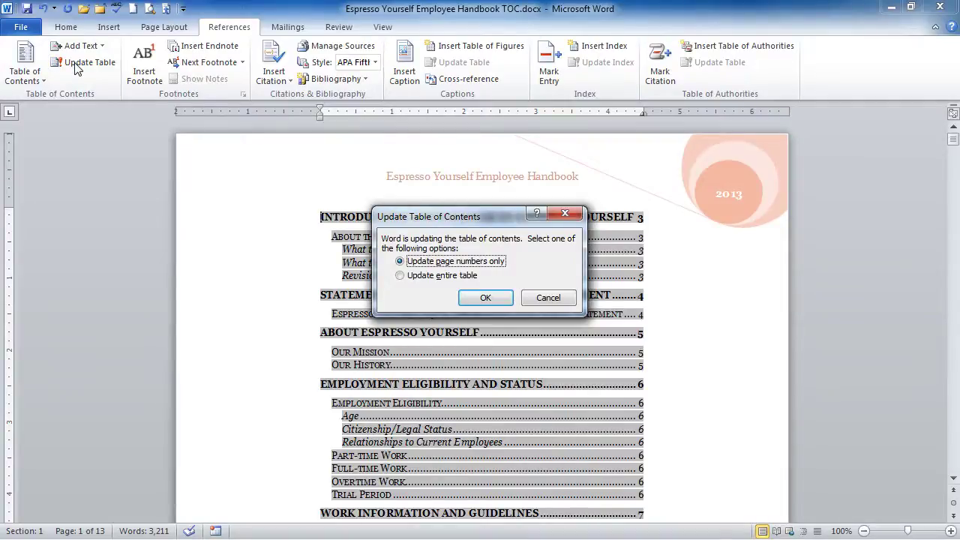
left_click(540, 300)
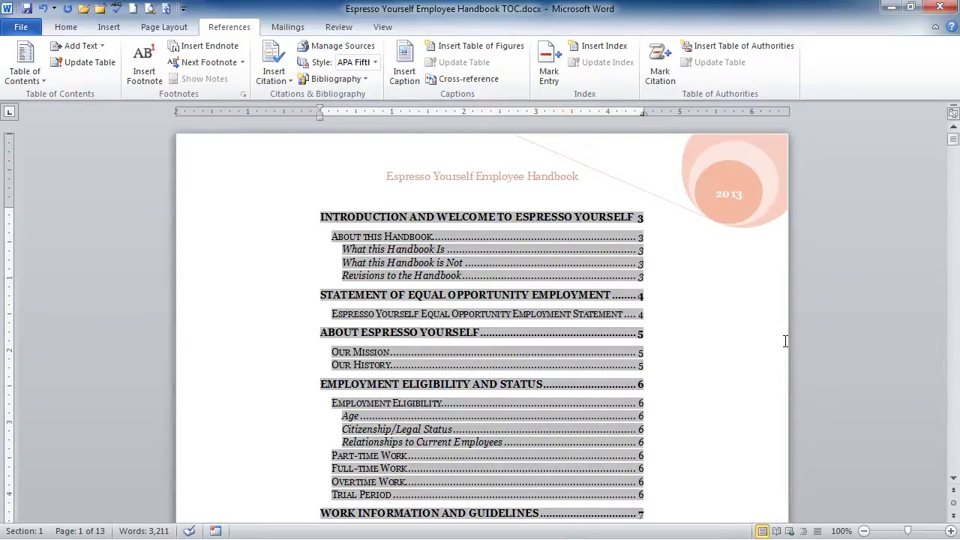